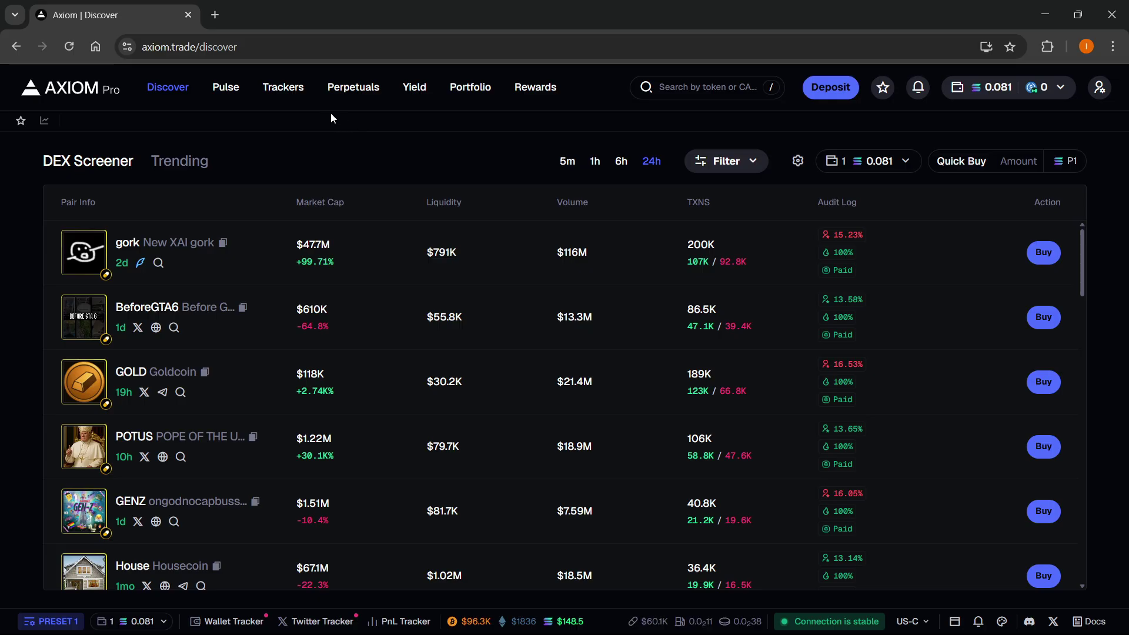
# Step: Go to the Trackers page and show the Customize Feed panel with the empty My List
pyautogui.click(280, 89)
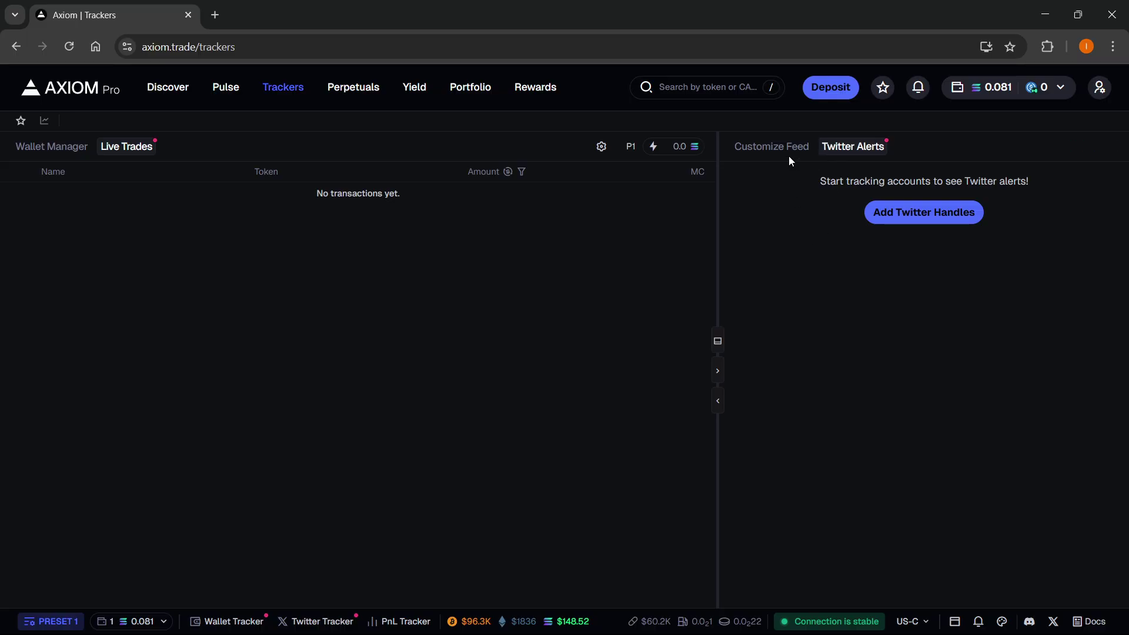
pyautogui.click(773, 150)
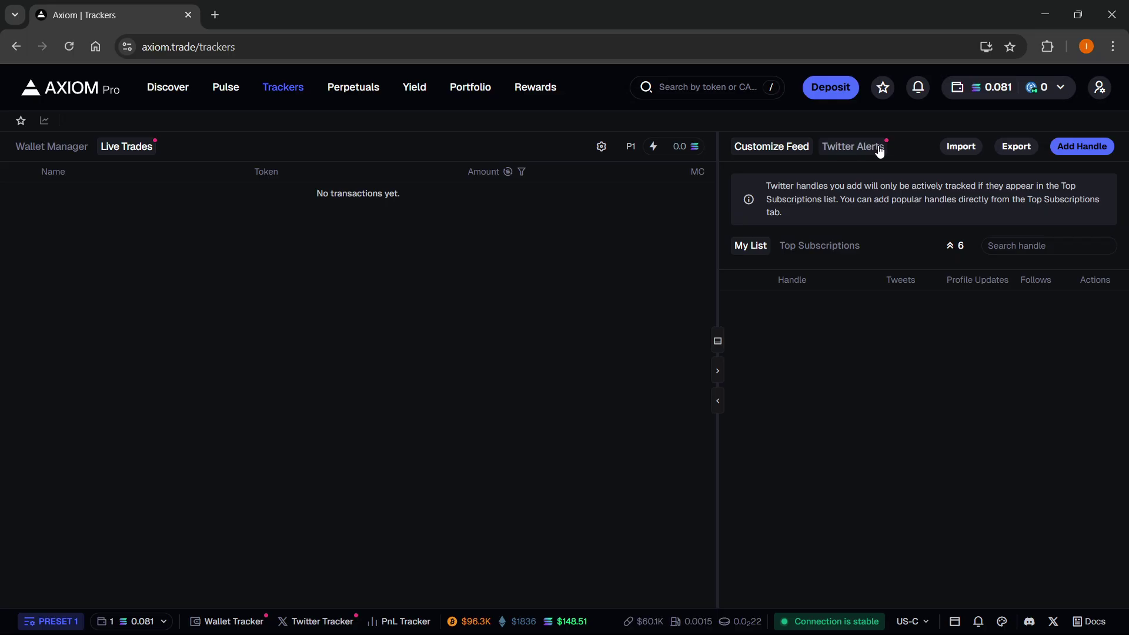
# Step: Add the handle 'elonmusk' to My List as a tracked Twitter account
pyautogui.click(1074, 151)
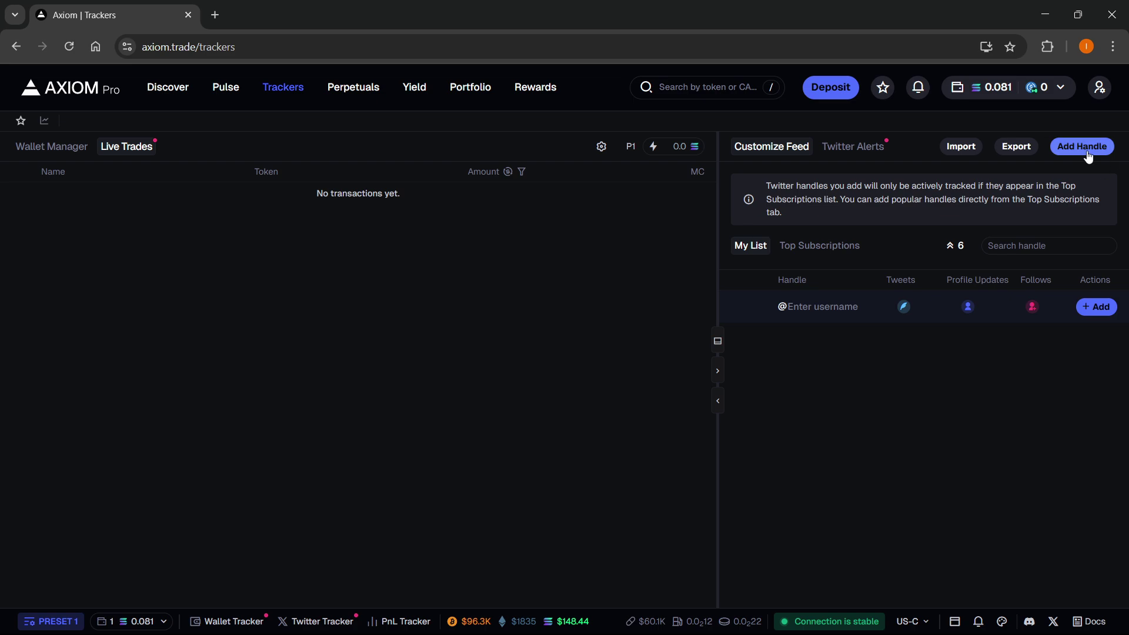
pyautogui.click(815, 303)
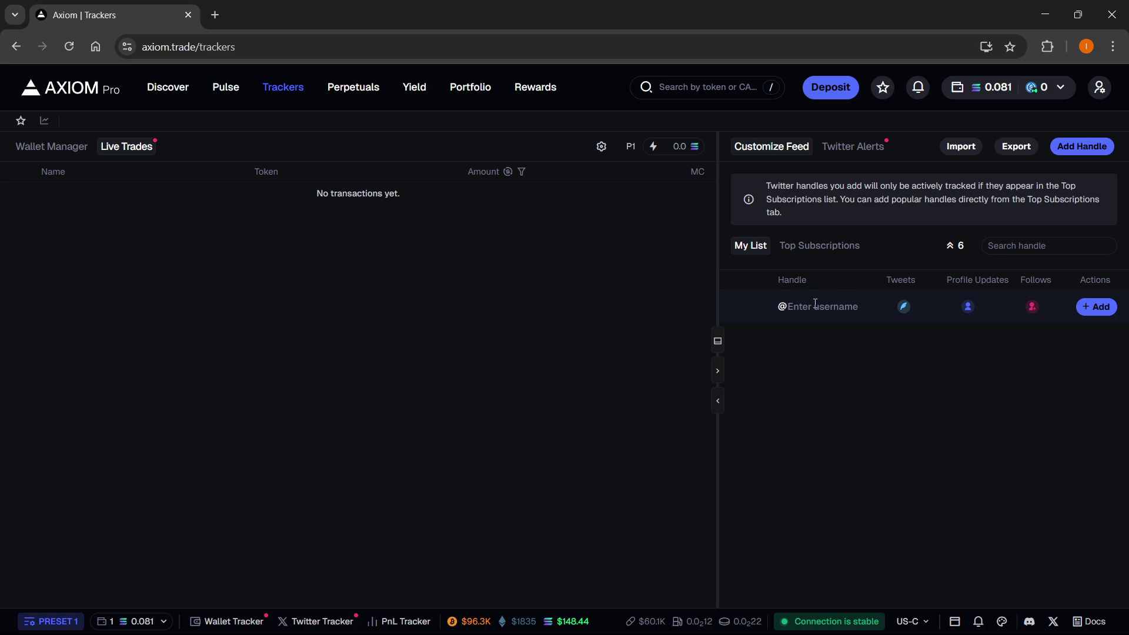
pyautogui.write('elonmusk')
pyautogui.click(1097, 306)
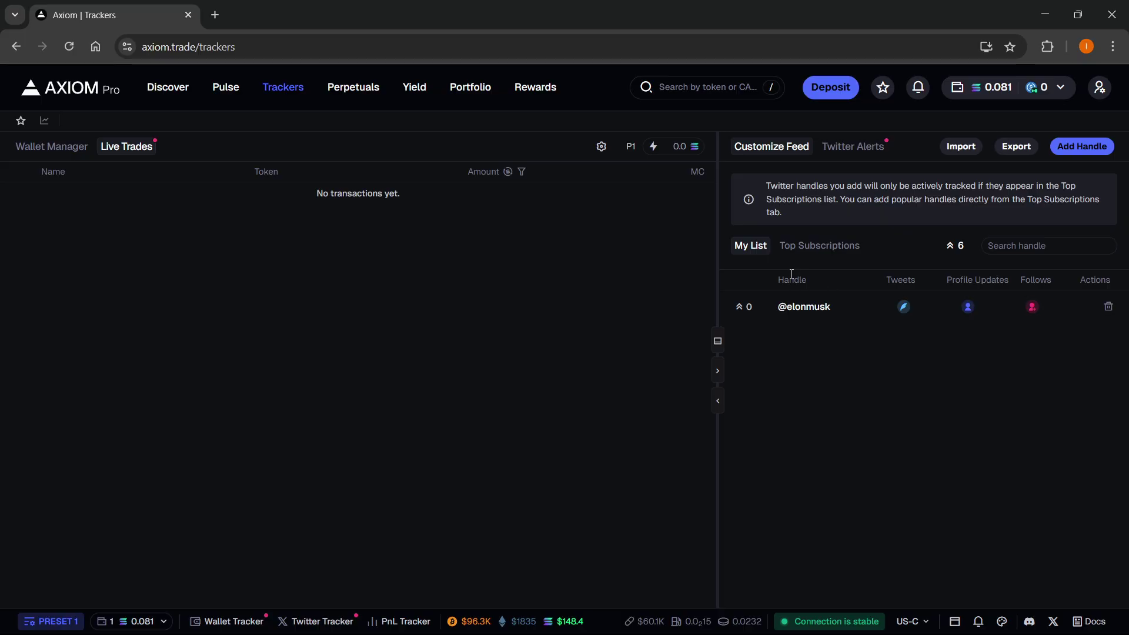
pyautogui.click(959, 147)
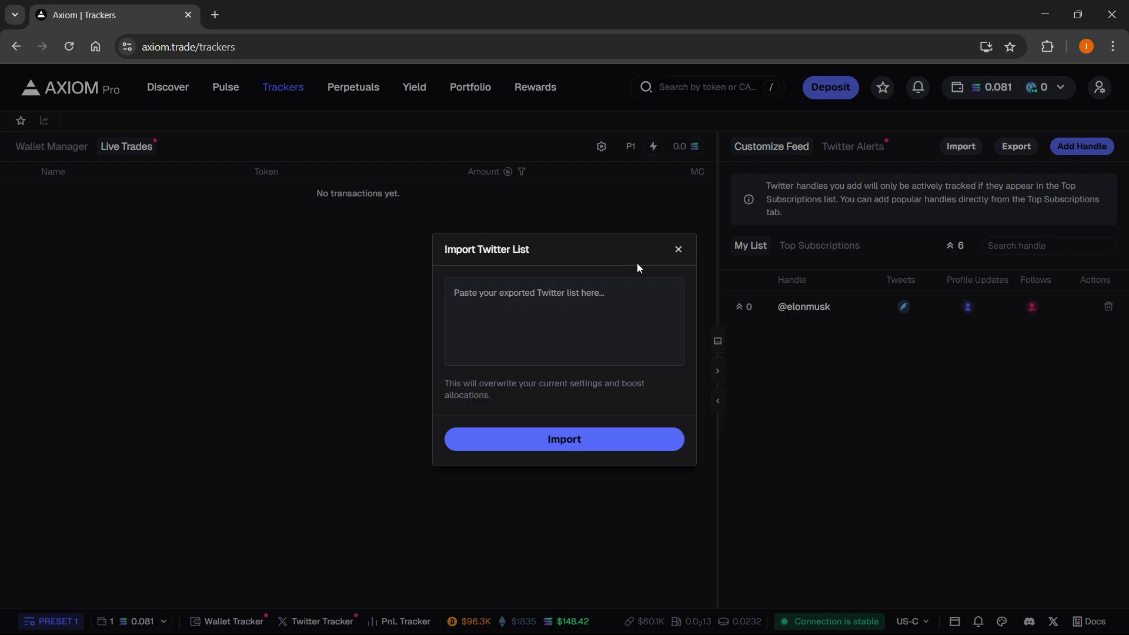
pyautogui.click(679, 252)
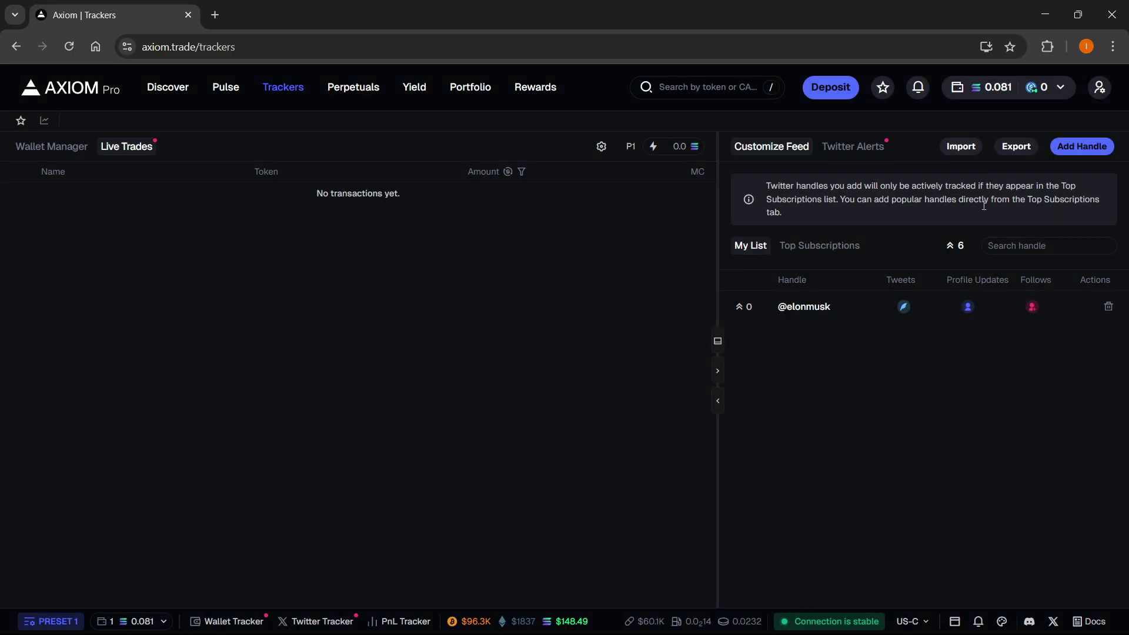
pyautogui.click(1016, 146)
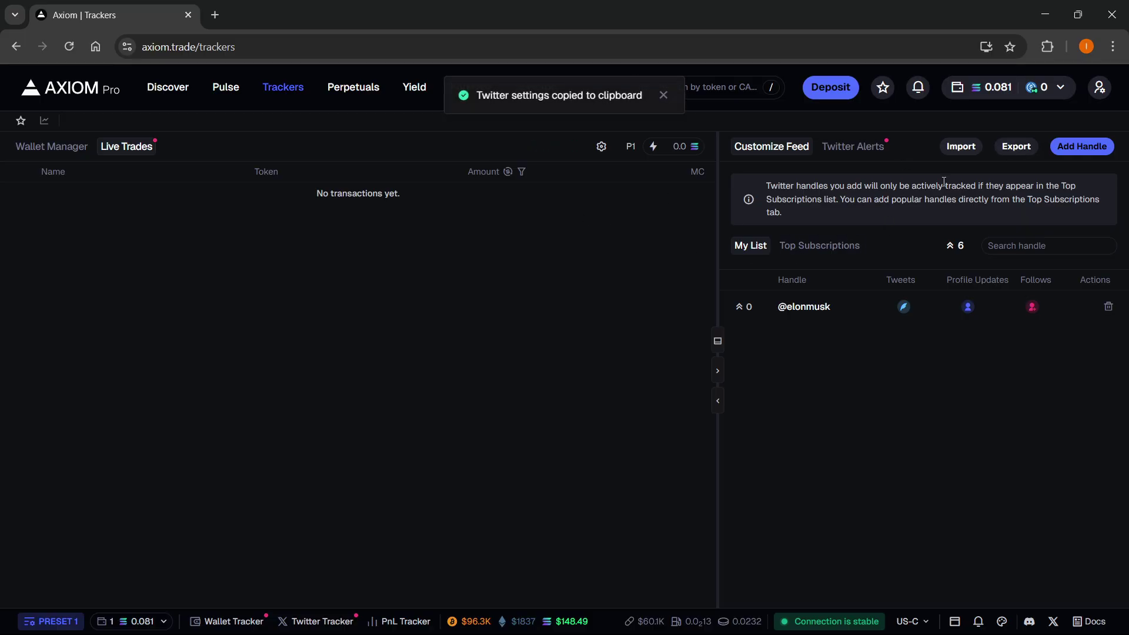
pyautogui.click(961, 147)
pyautogui.click(618, 310)
pyautogui.hotkey('ctrl', 'v')
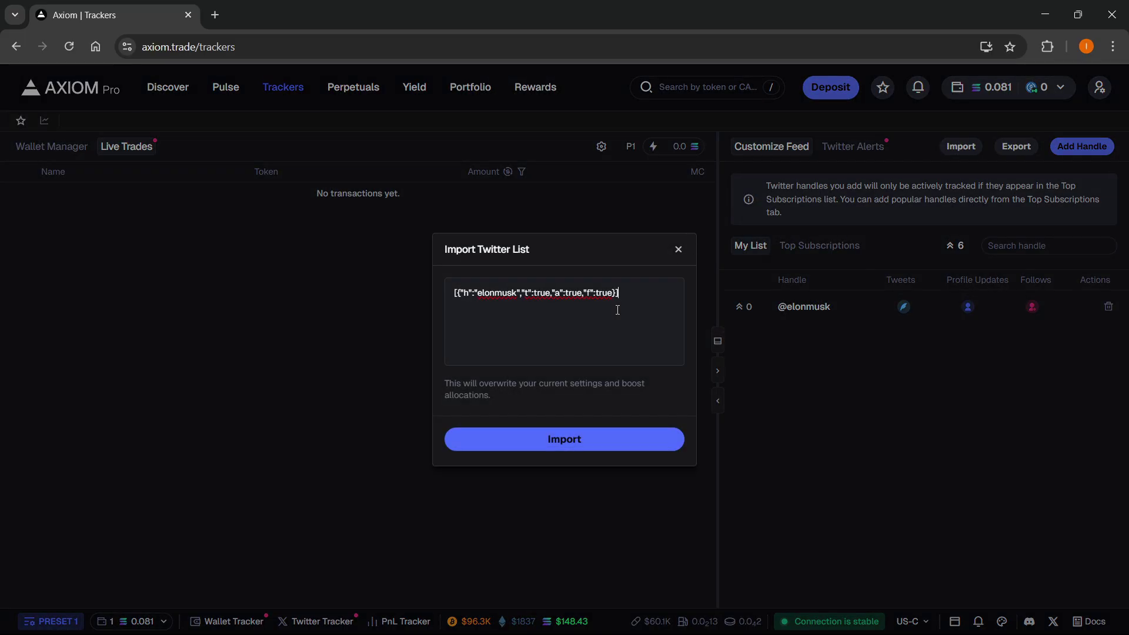
pyautogui.moveTo(570, 332); pyautogui.dragTo(453, 293)
pyautogui.click(588, 297)
pyautogui.moveTo(623, 292); pyautogui.dragTo(347, 293)
pyautogui.click(494, 322)
pyautogui.click(685, 253)
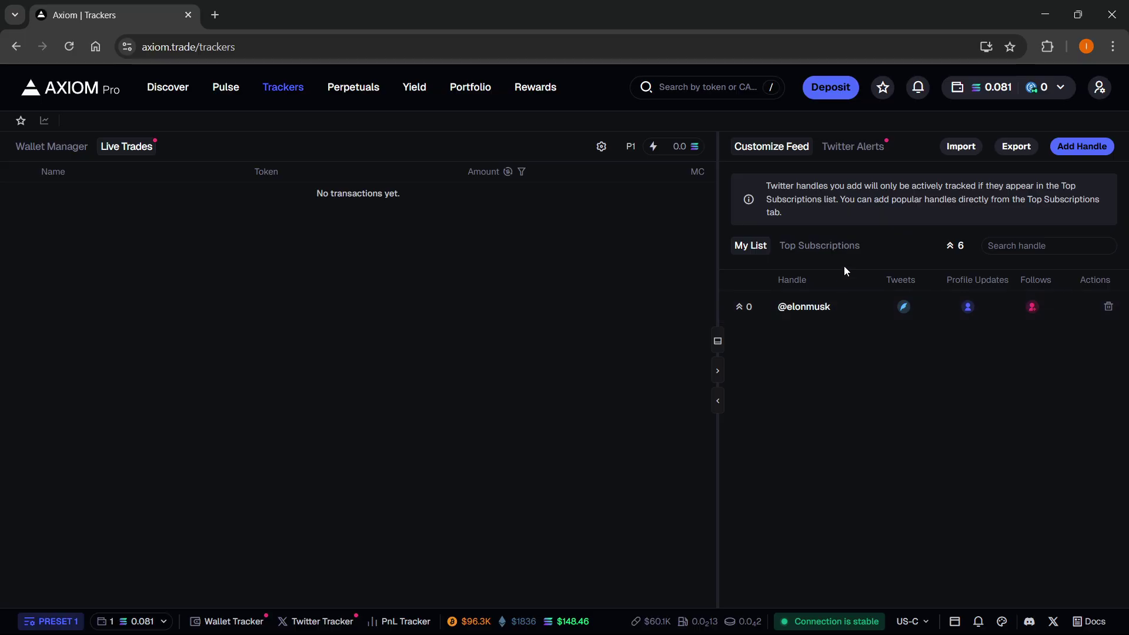
pyautogui.click(821, 252)
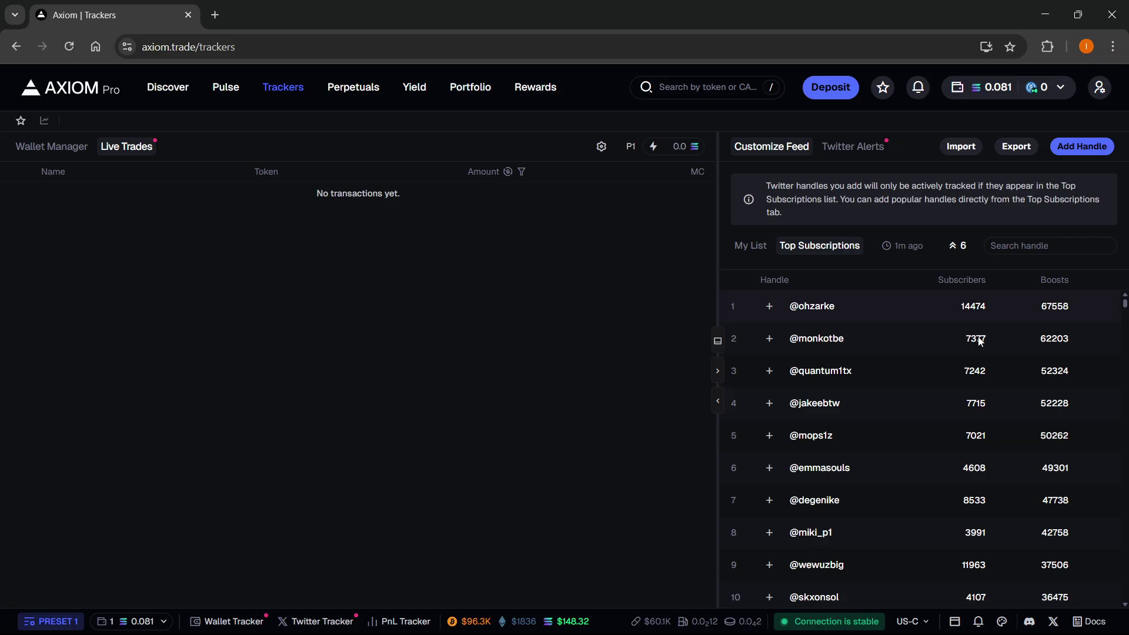
pyautogui.scroll(-1, 964, 347)
pyautogui.scroll(1, 853, 349)
pyautogui.click(769, 305)
pyautogui.click(769, 340)
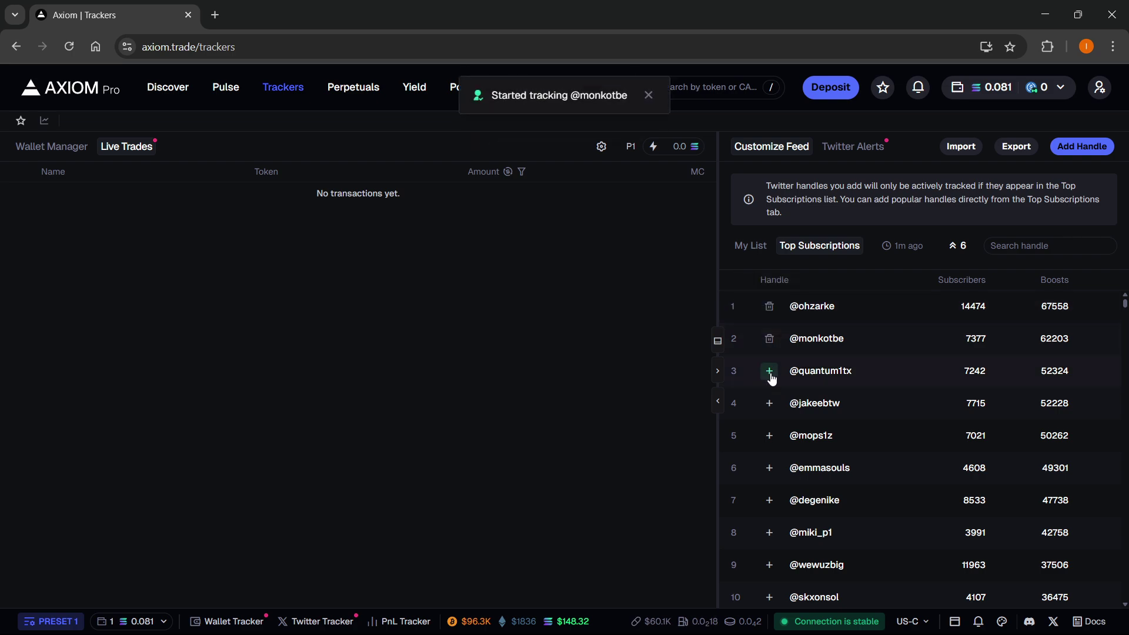
pyautogui.click(769, 371)
pyautogui.click(770, 436)
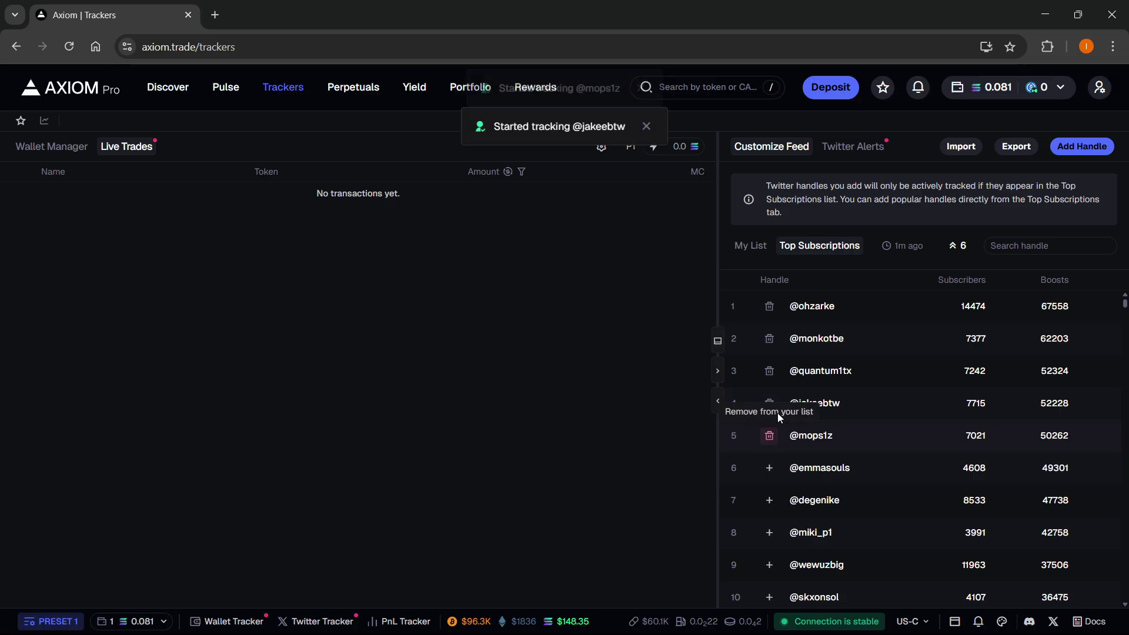
pyautogui.click(751, 247)
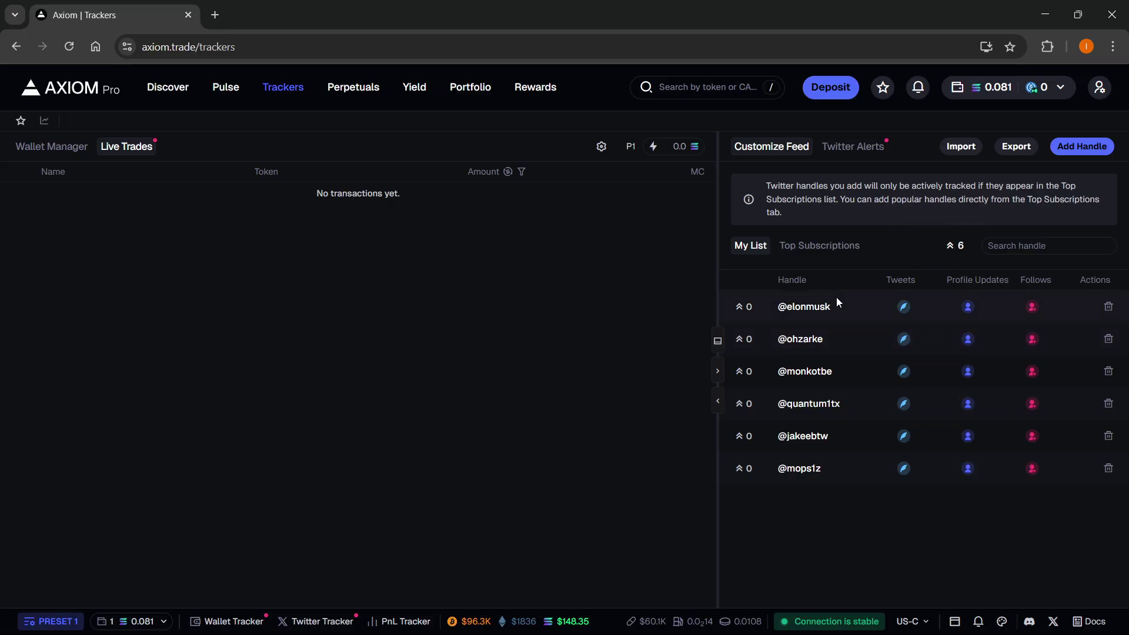
pyautogui.moveTo(957, 246)
pyautogui.click(819, 245)
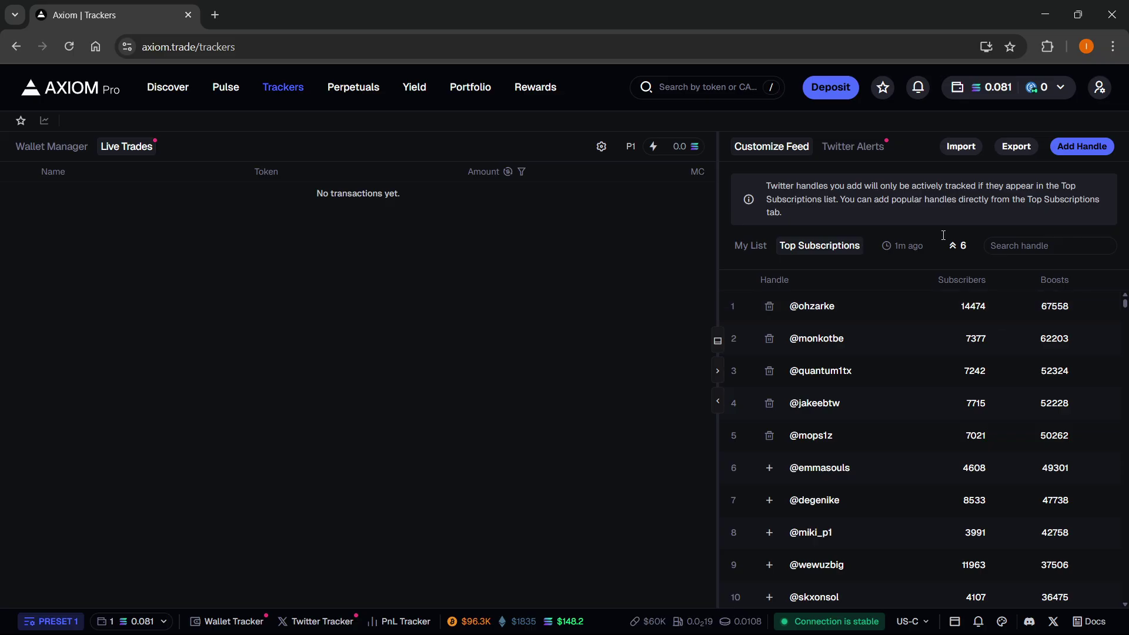
pyautogui.click(751, 247)
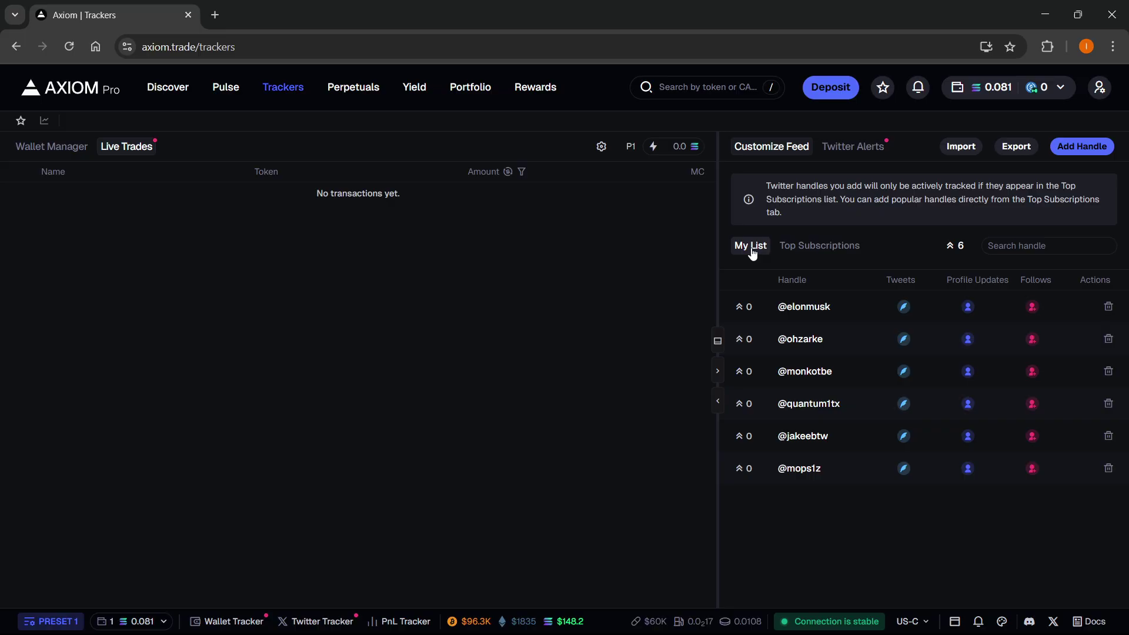
pyautogui.moveTo(951, 247)
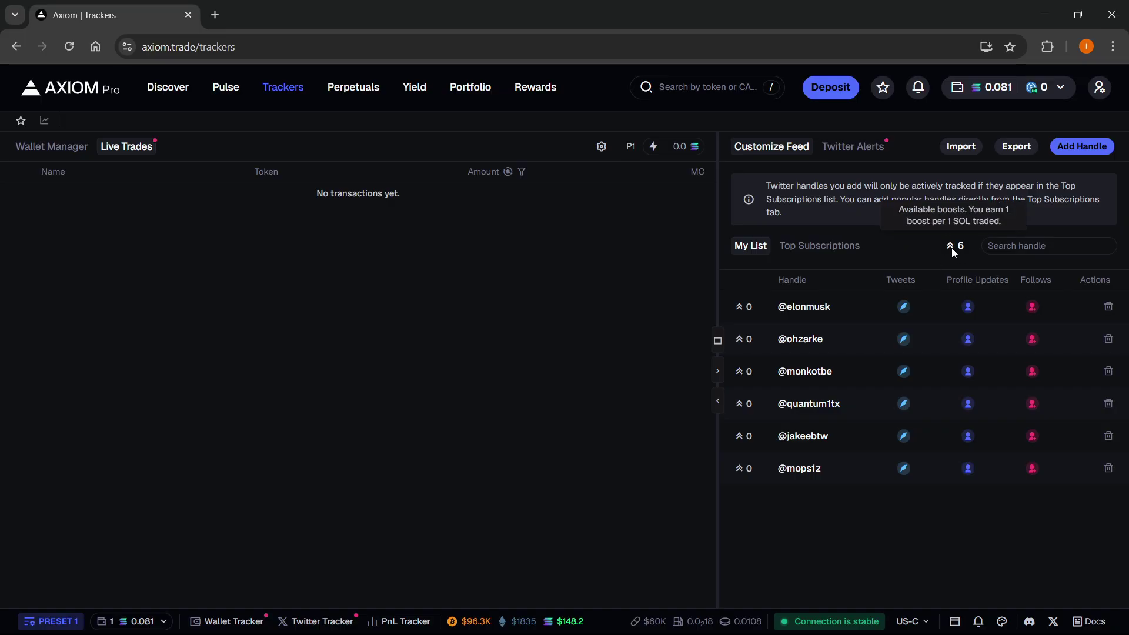
pyautogui.click(744, 308)
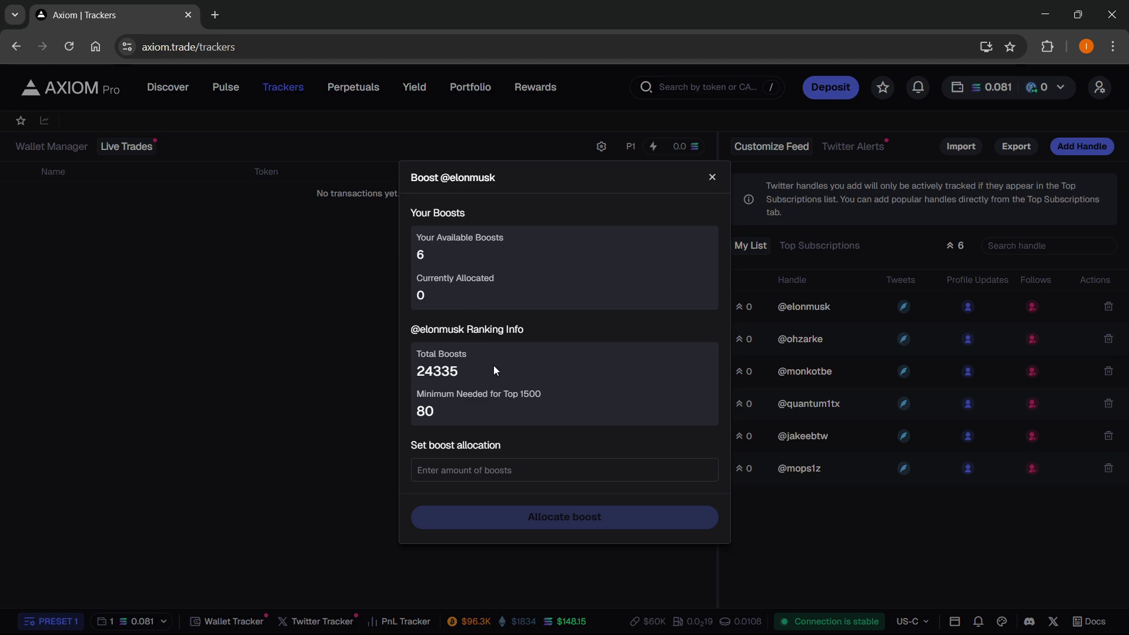
pyautogui.write('2')
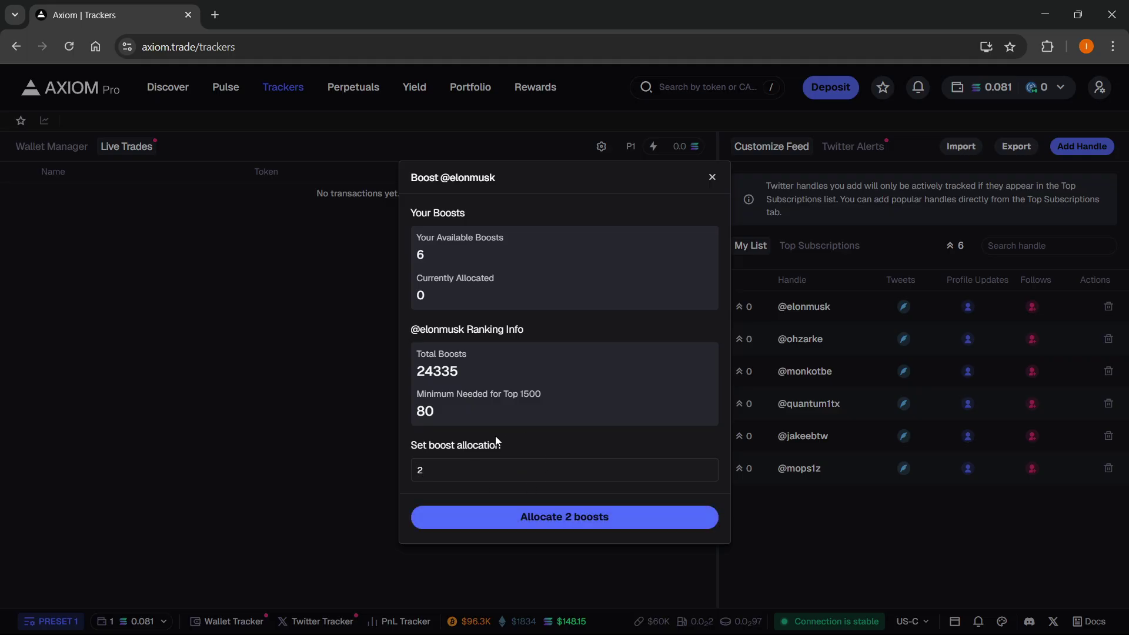
pyautogui.click(712, 177)
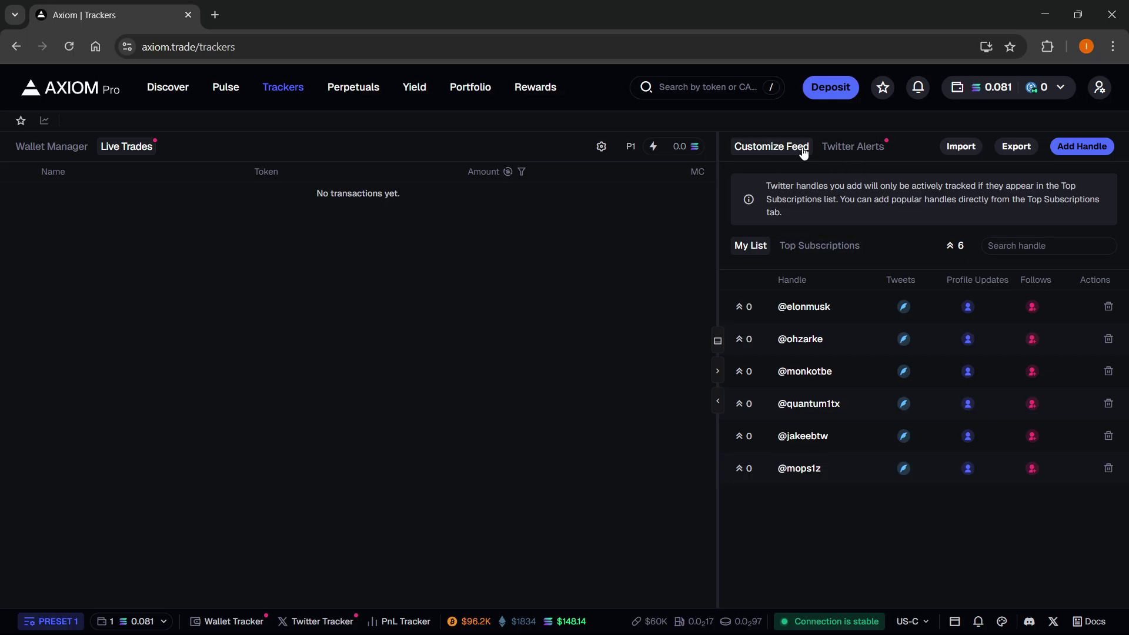
# Step: Show the Twitter Alerts feed, bouncing via Pulse back to Trackers so it loads
pyautogui.click(834, 148)
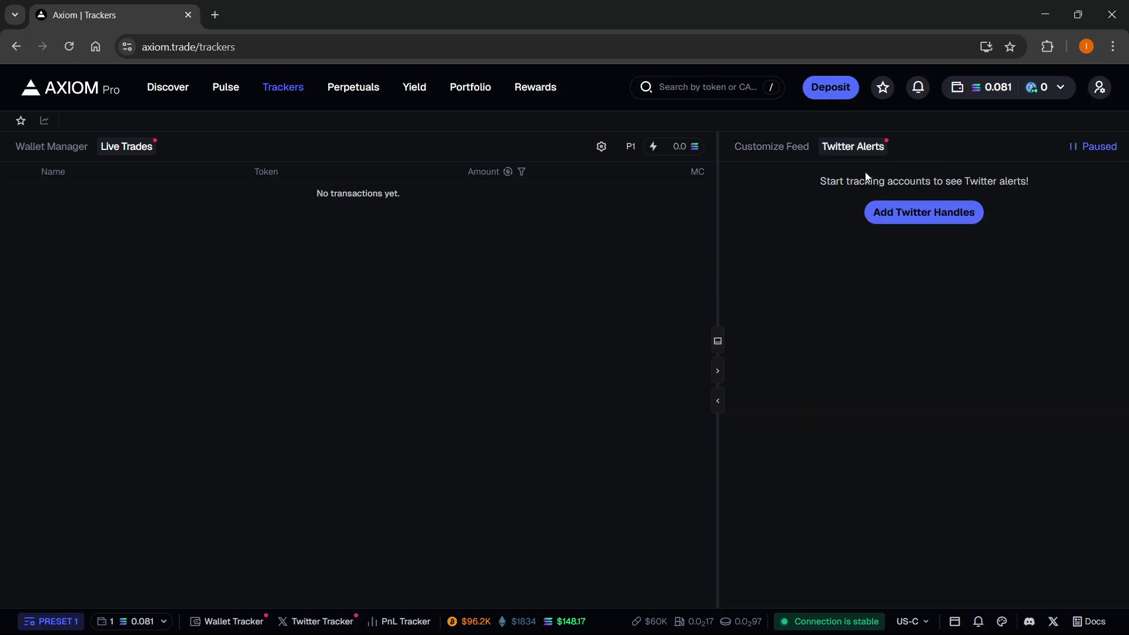
pyautogui.click(227, 88)
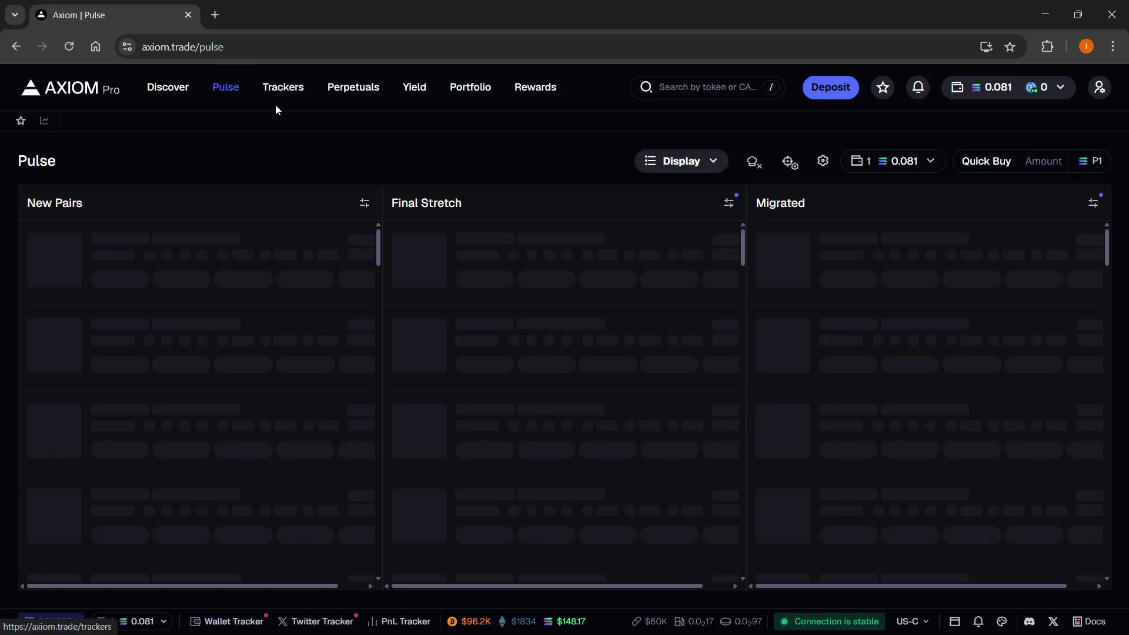
pyautogui.click(282, 90)
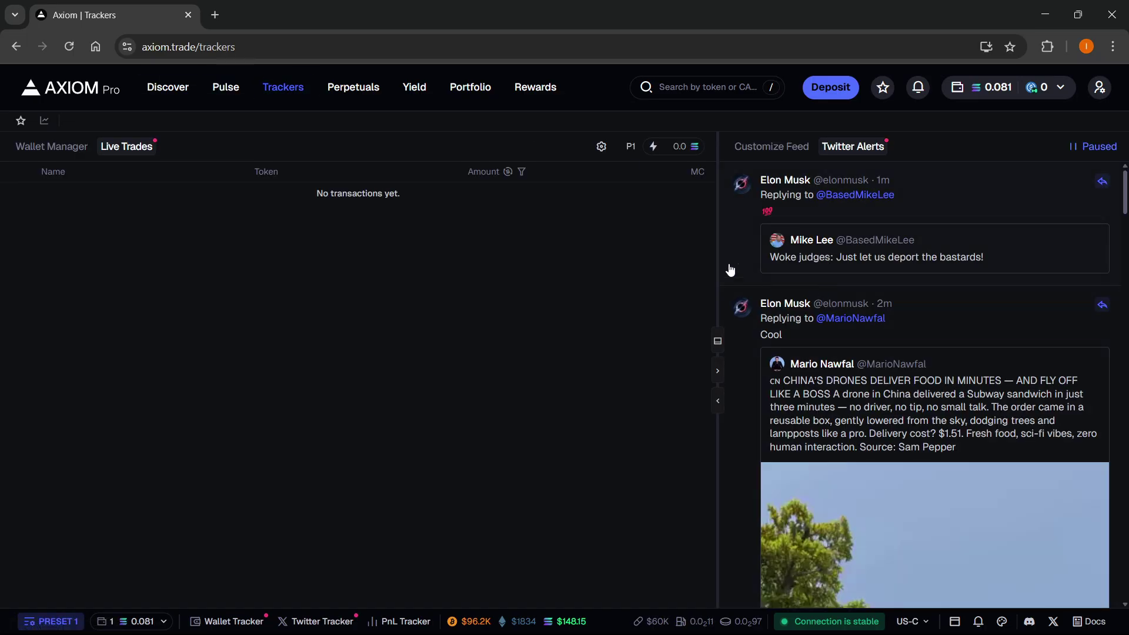
# Step: Scroll through the tracked tweets, then move on to the Pulse new-tokens page
pyautogui.scroll(-4, 735, 261)
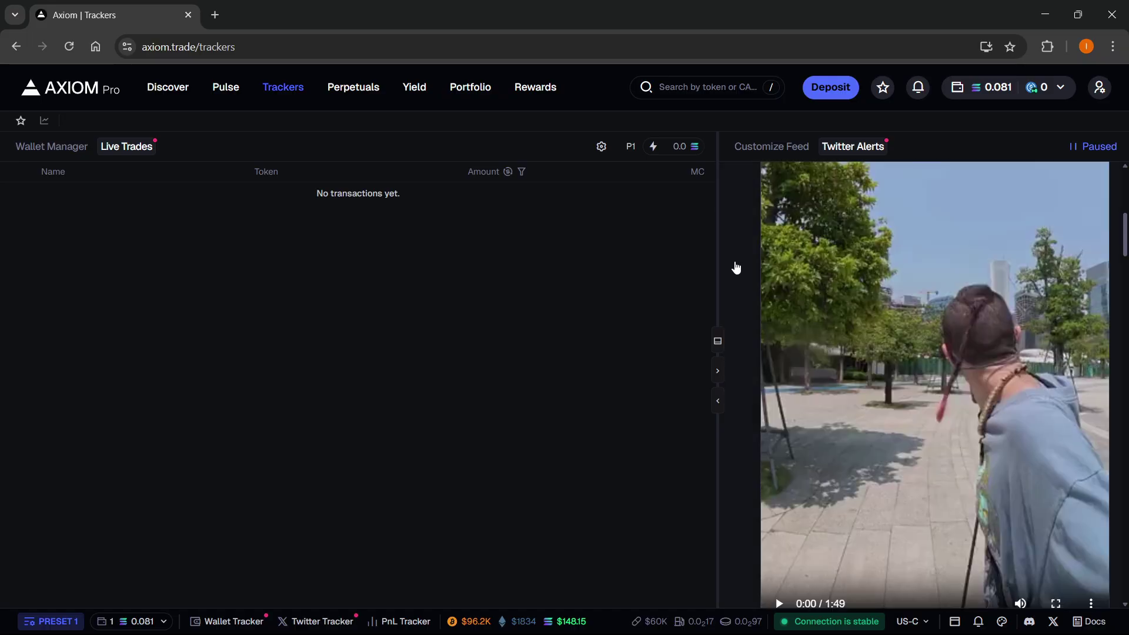
pyautogui.scroll(4, 735, 264)
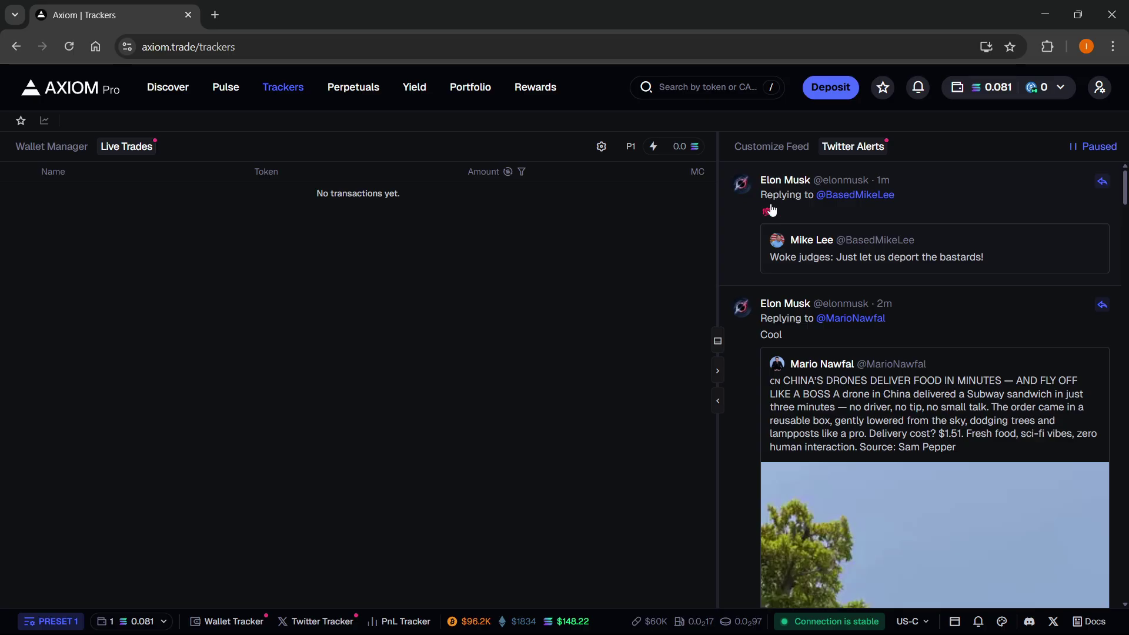
pyautogui.click(229, 94)
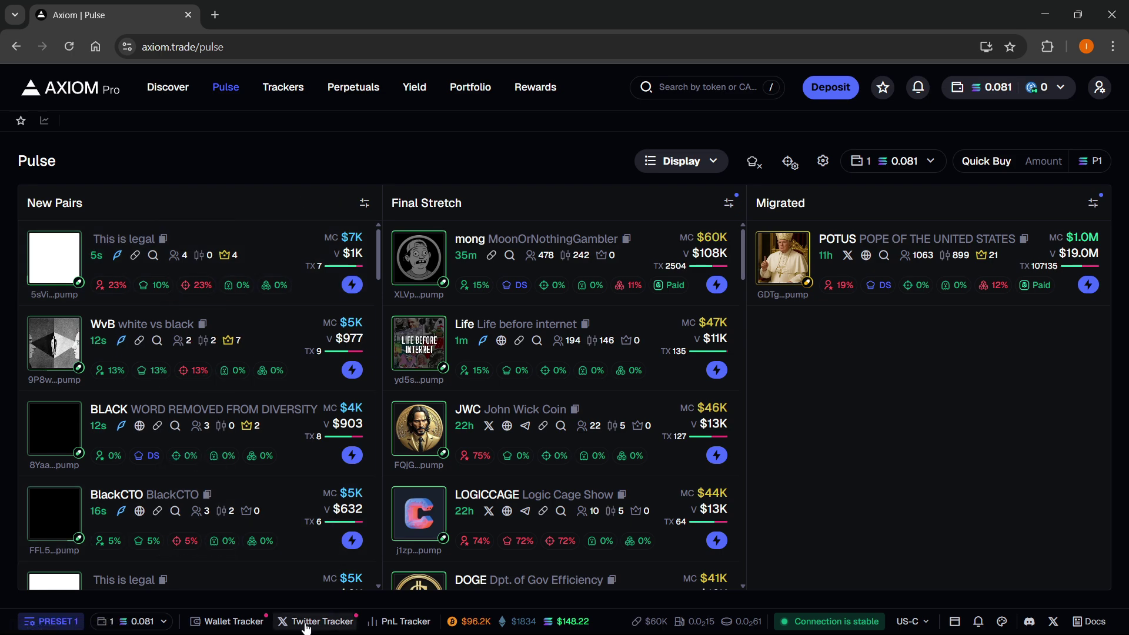
# Step: Open the Twitter Tracker from the footer, dock it on the left, and open the Life token
pyautogui.moveTo(316, 634)
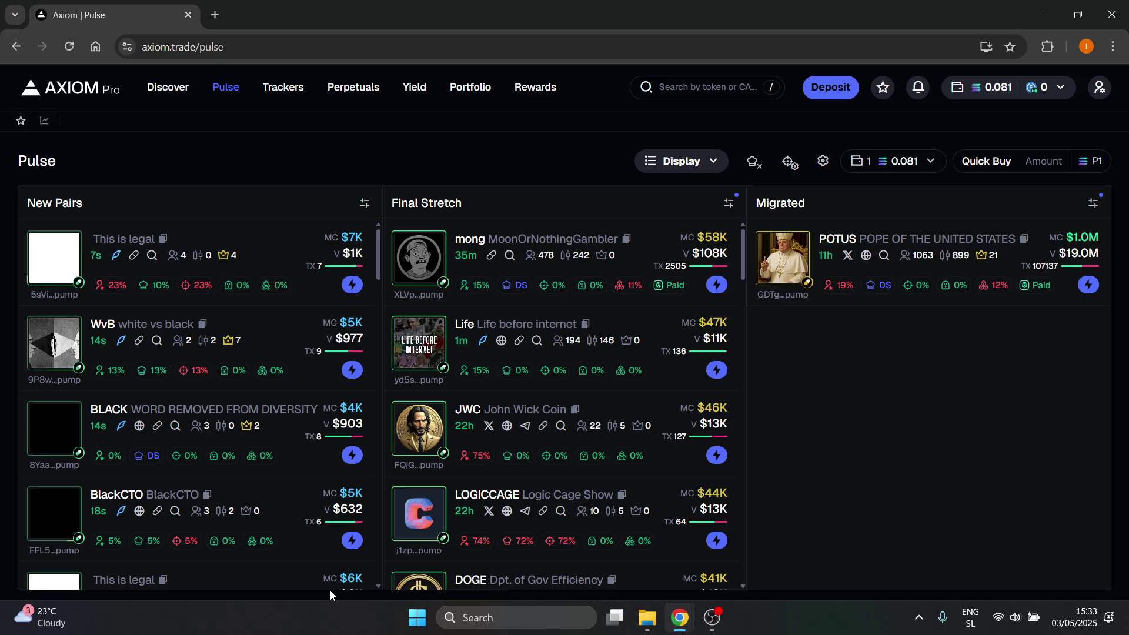
pyautogui.click(316, 622)
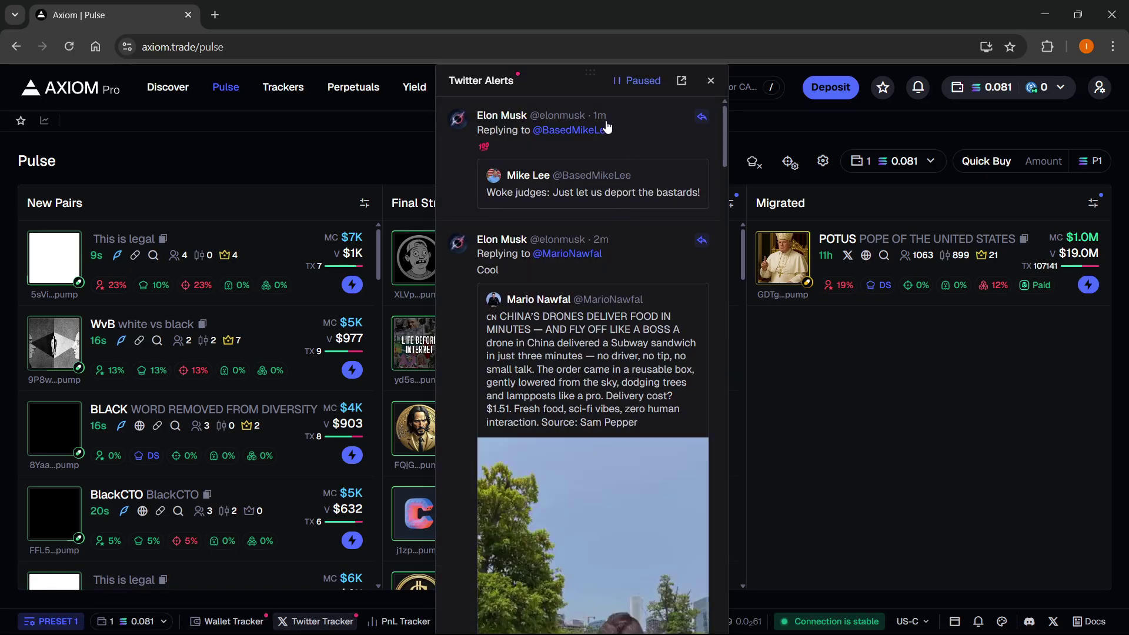
pyautogui.moveTo(591, 93); pyautogui.dragTo(117, 212)
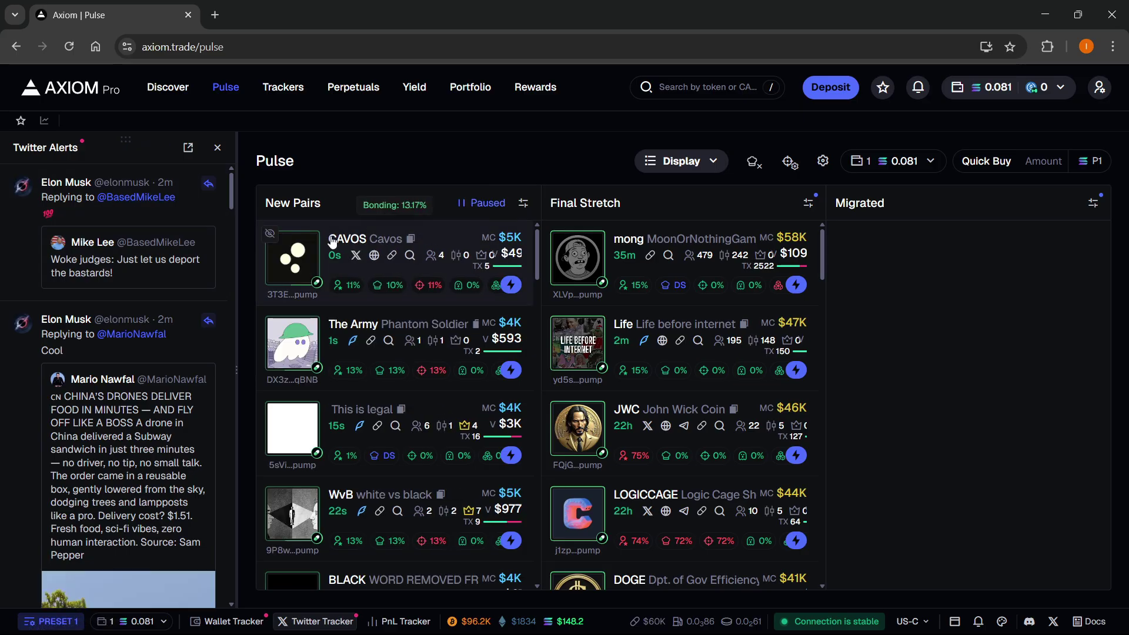
pyautogui.click(588, 347)
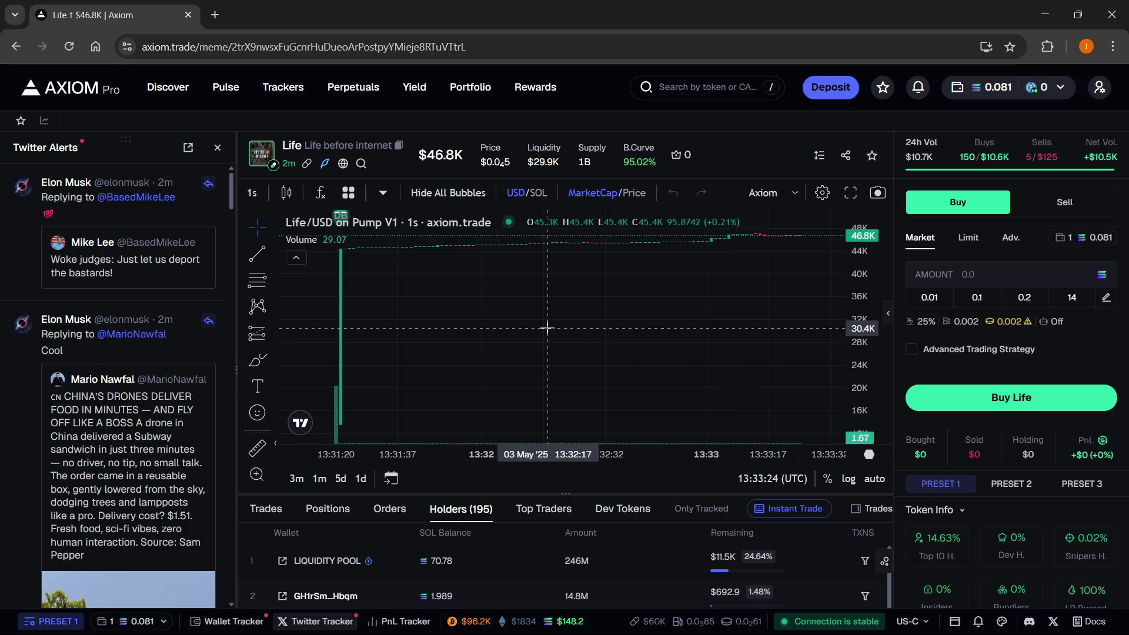
# Step: Go to the Discover screener, float the alerts panel out, and close it
pyautogui.click(170, 94)
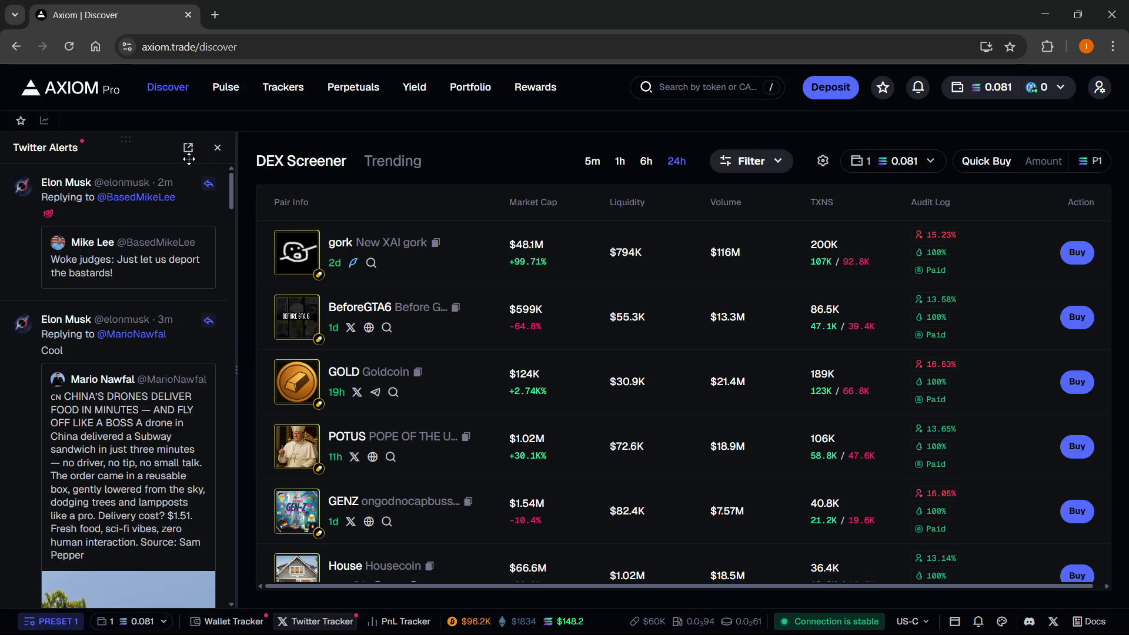
pyautogui.moveTo(106, 150); pyautogui.dragTo(553, 141)
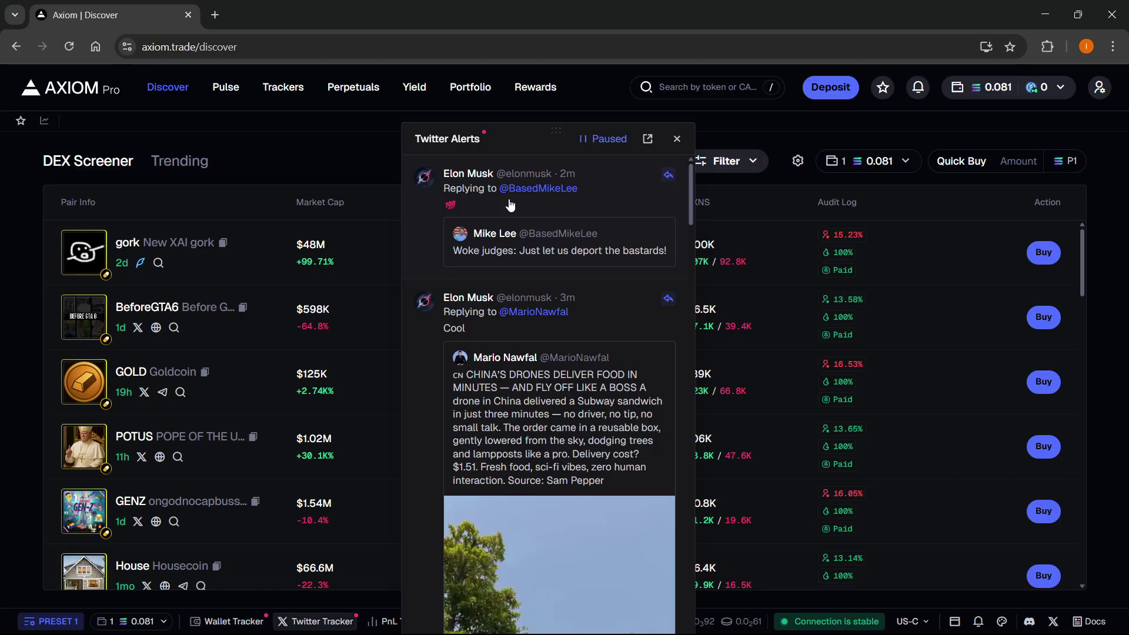
pyautogui.click(677, 141)
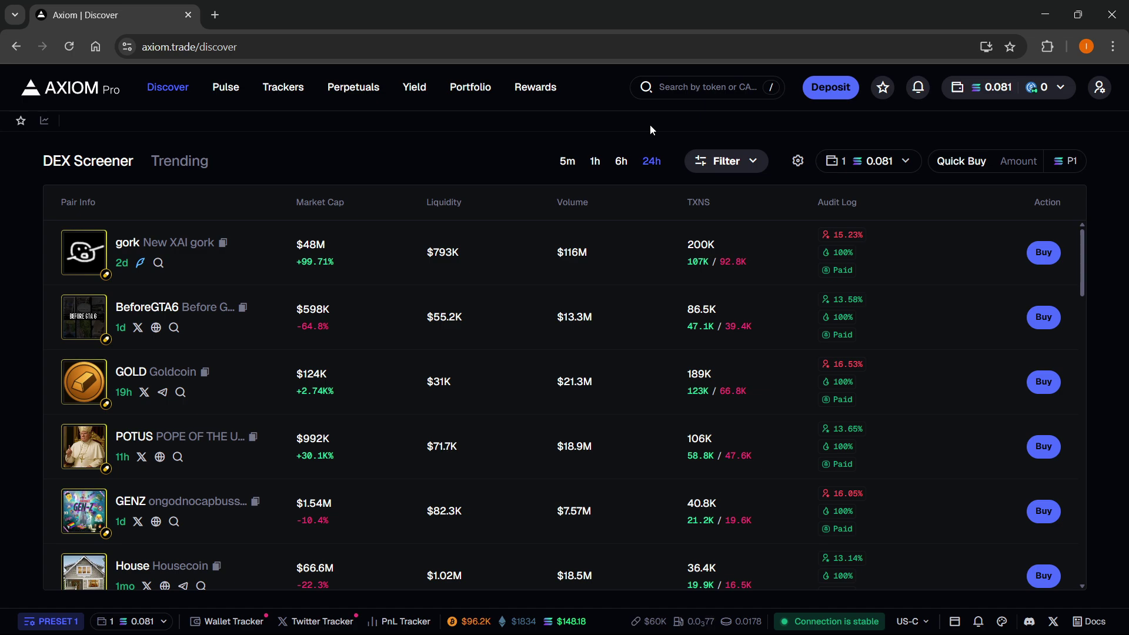